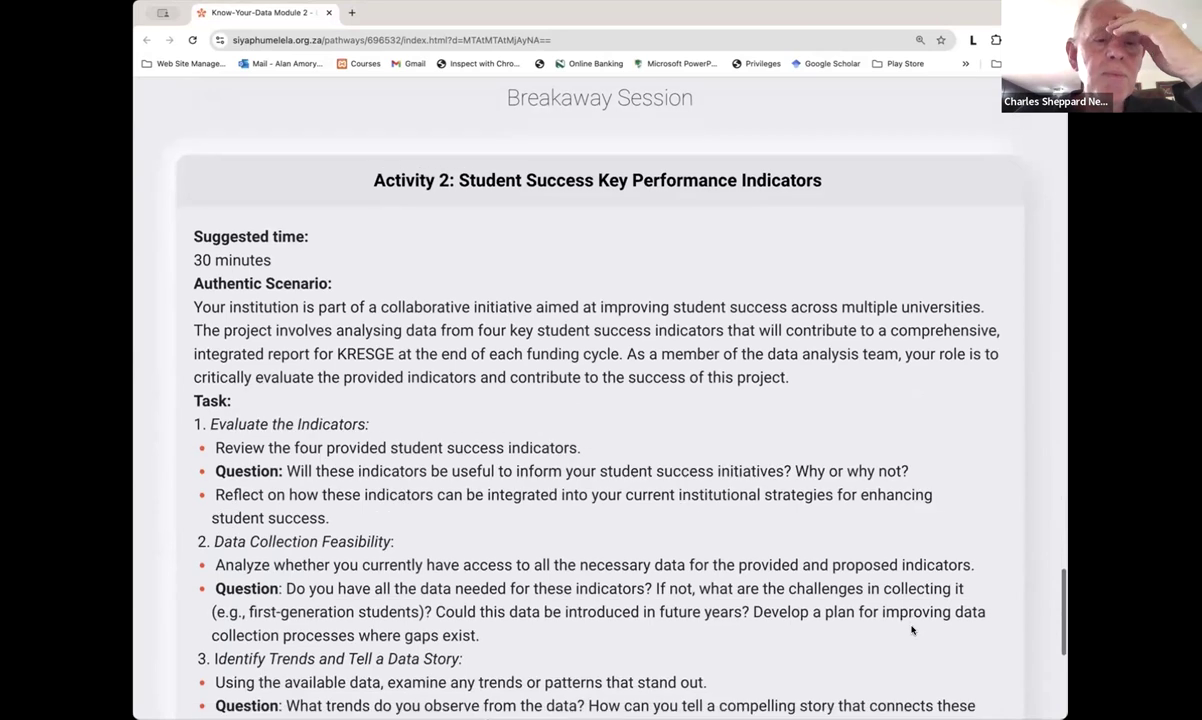
Read through the Activity 2 brief on student success key performance indicators, from the scenario and tasks to the activity learnings.
scroll(911, 625, "up", 1)
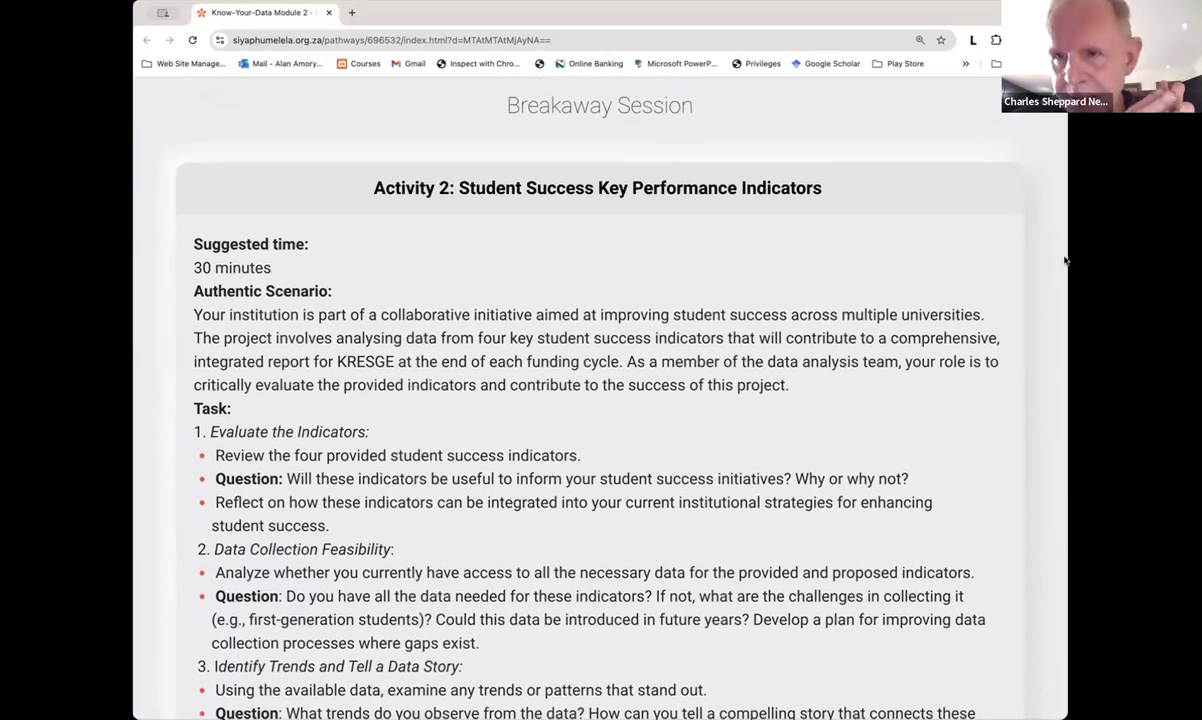
scroll(1065, 260, "down", 2)
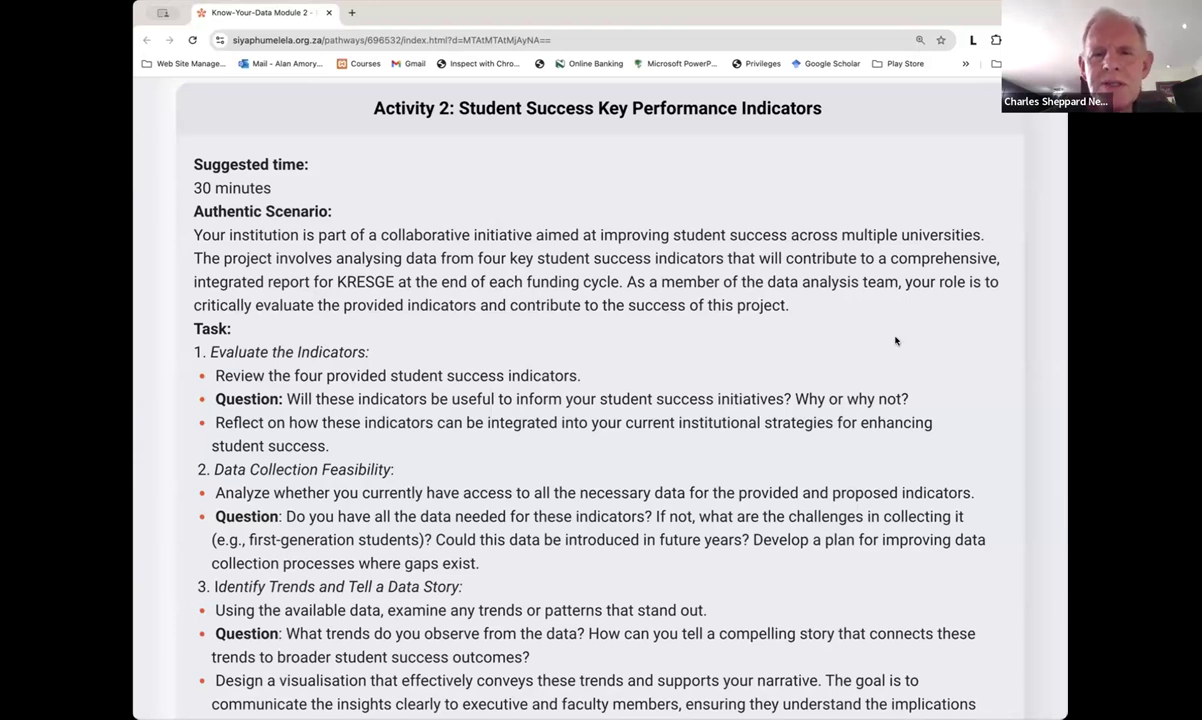
scroll(895, 341, "down", 1)
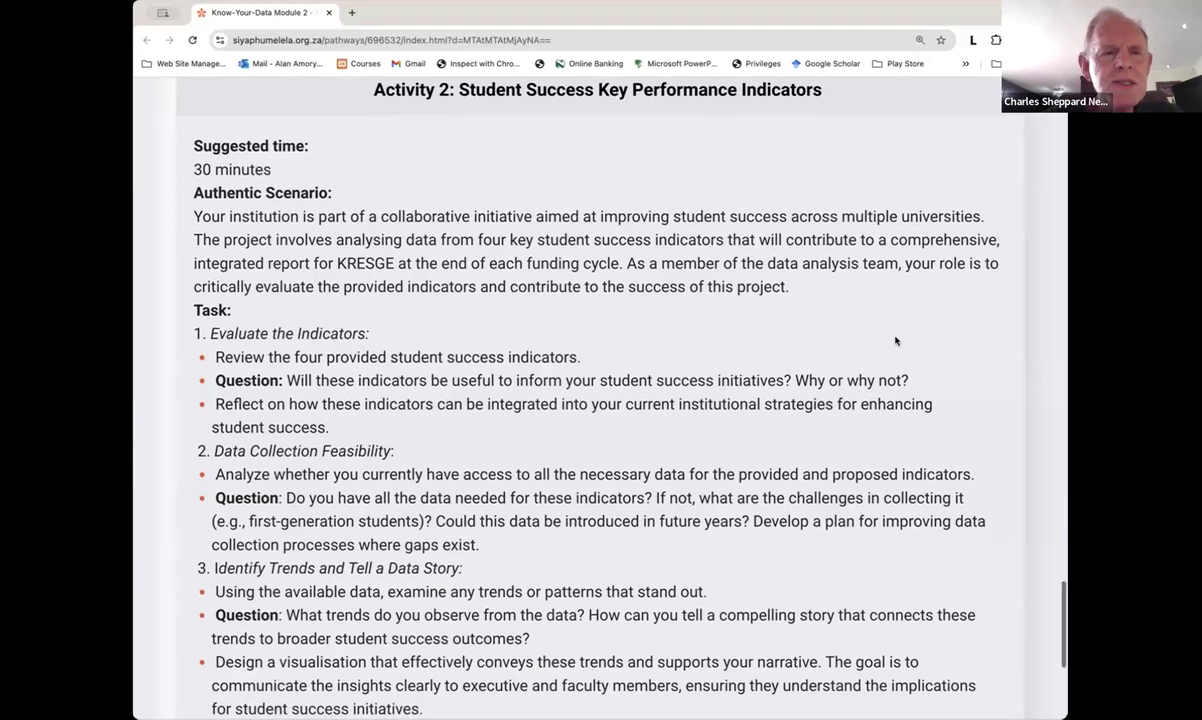
scroll(895, 341, "down", 1)
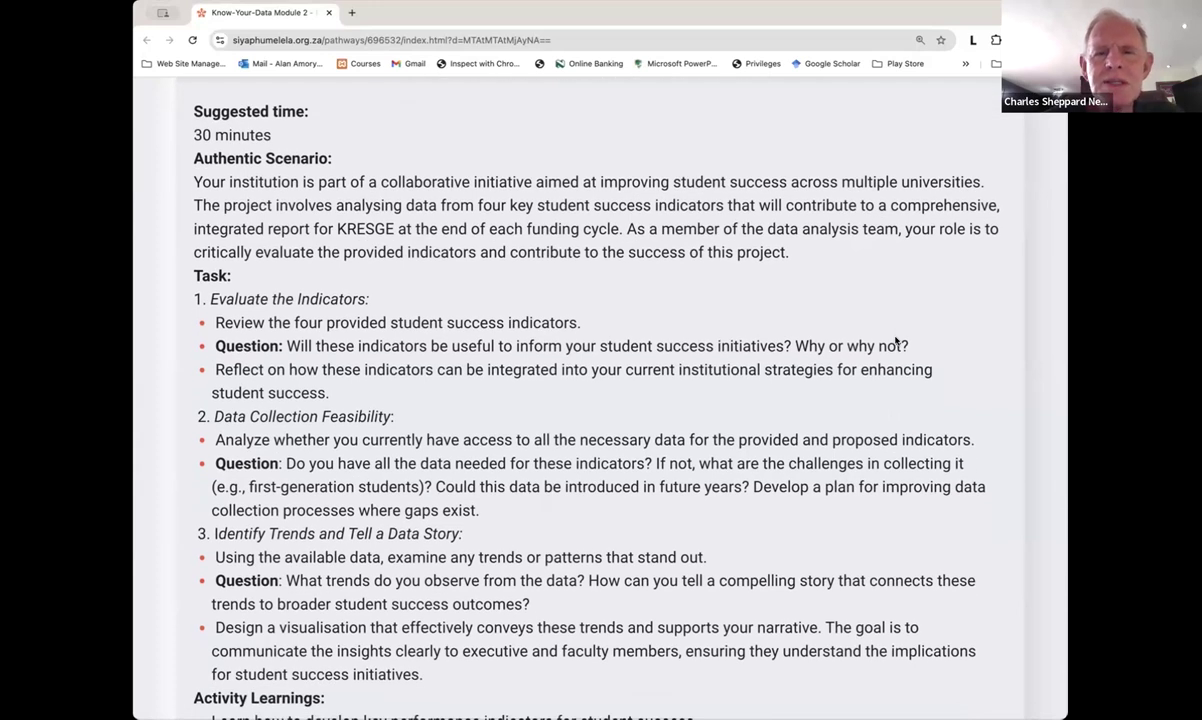
scroll(895, 341, "down", 1)
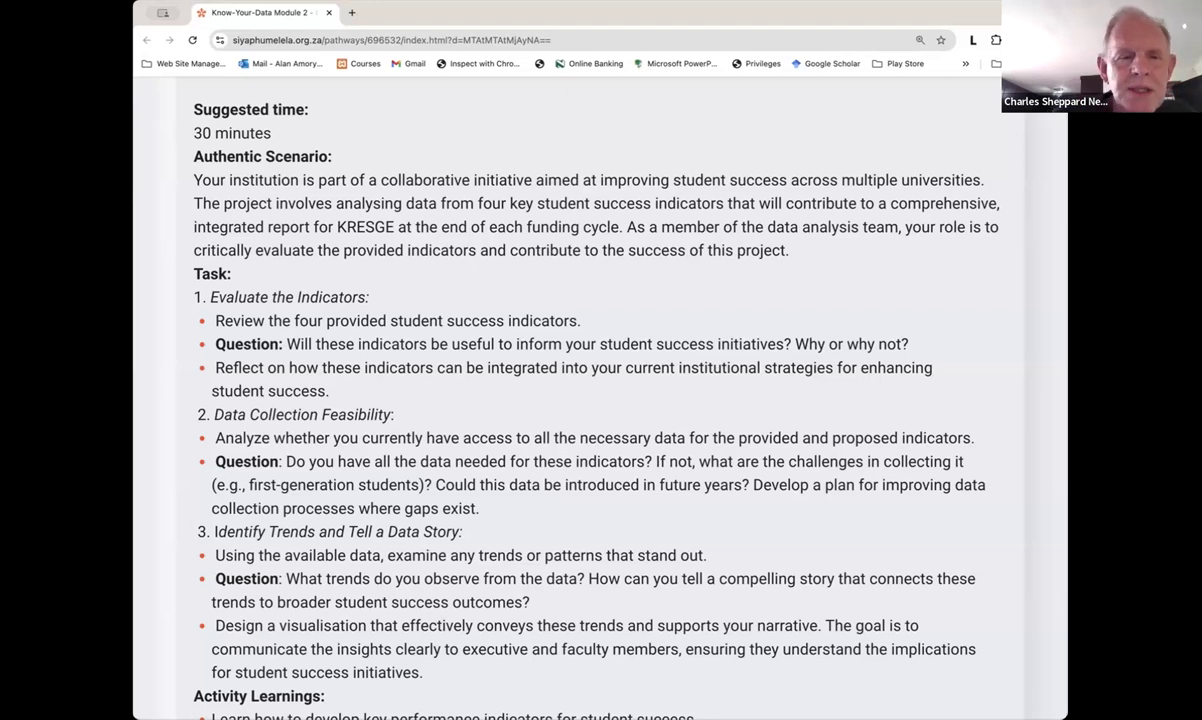
scroll(955, 647, "down", 1)
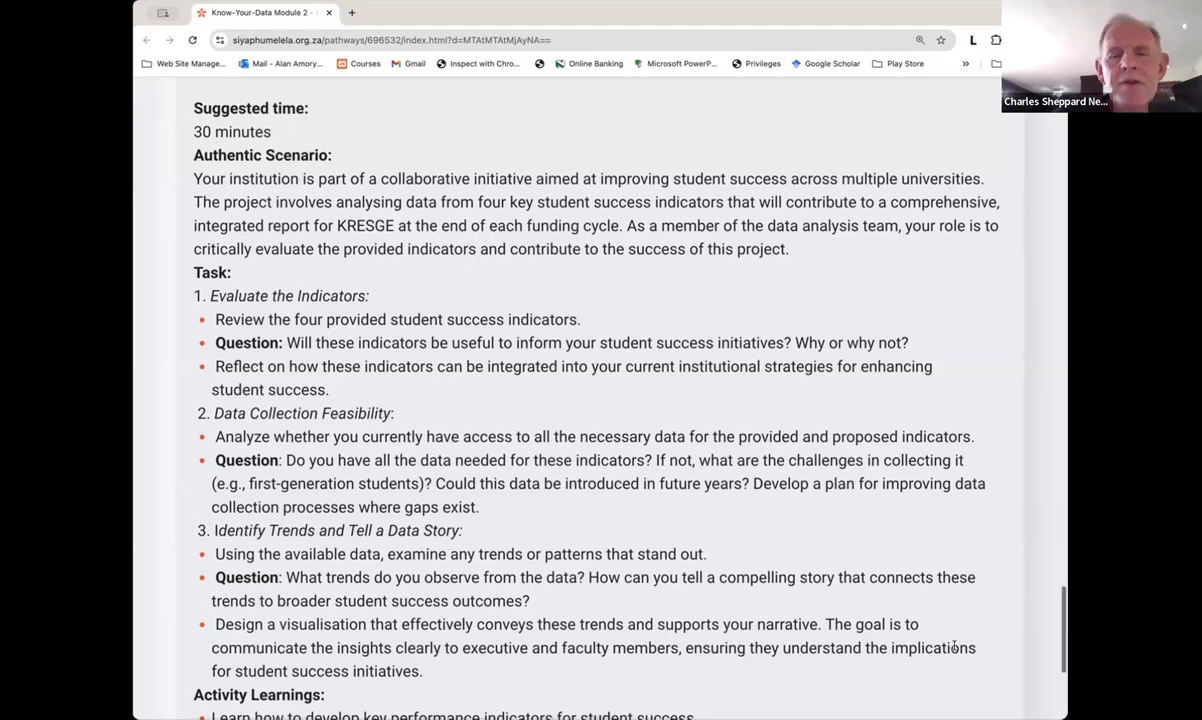
scroll(955, 647, "down", 1)
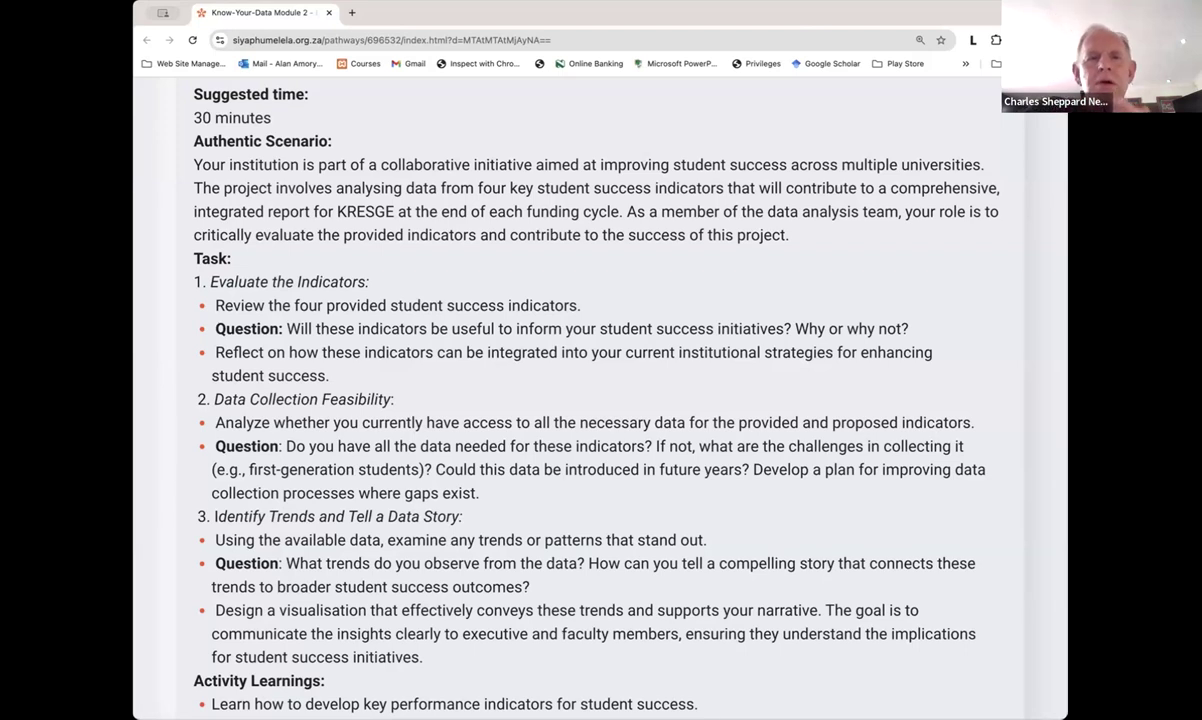
scroll(941, 242, "down", 3)
scroll(941, 242, "down", 1)
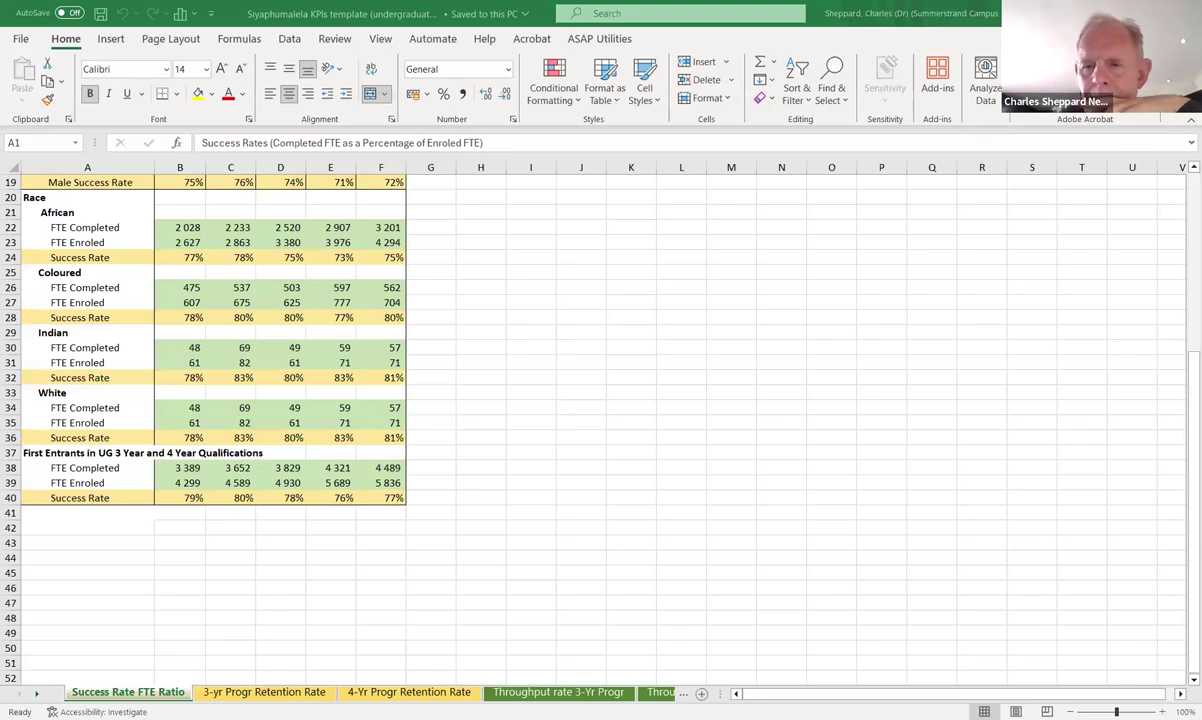
Examine the success rates by gender, race and first entrants on the Success Rate FTE Ratio sheet, enlarged for readability.
scroll(157, 184, "up", 2)
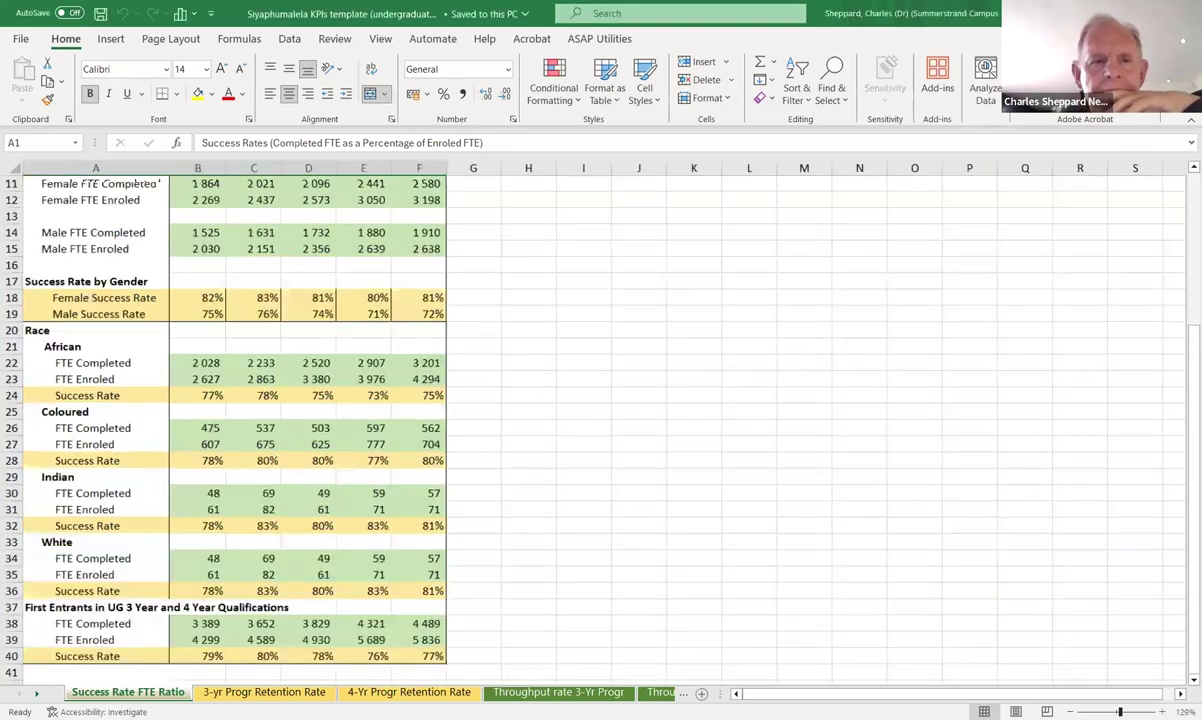
scroll(157, 184, "up", 2)
scroll(543, 441, "down", 3)
scroll(543, 441, "up", 3)
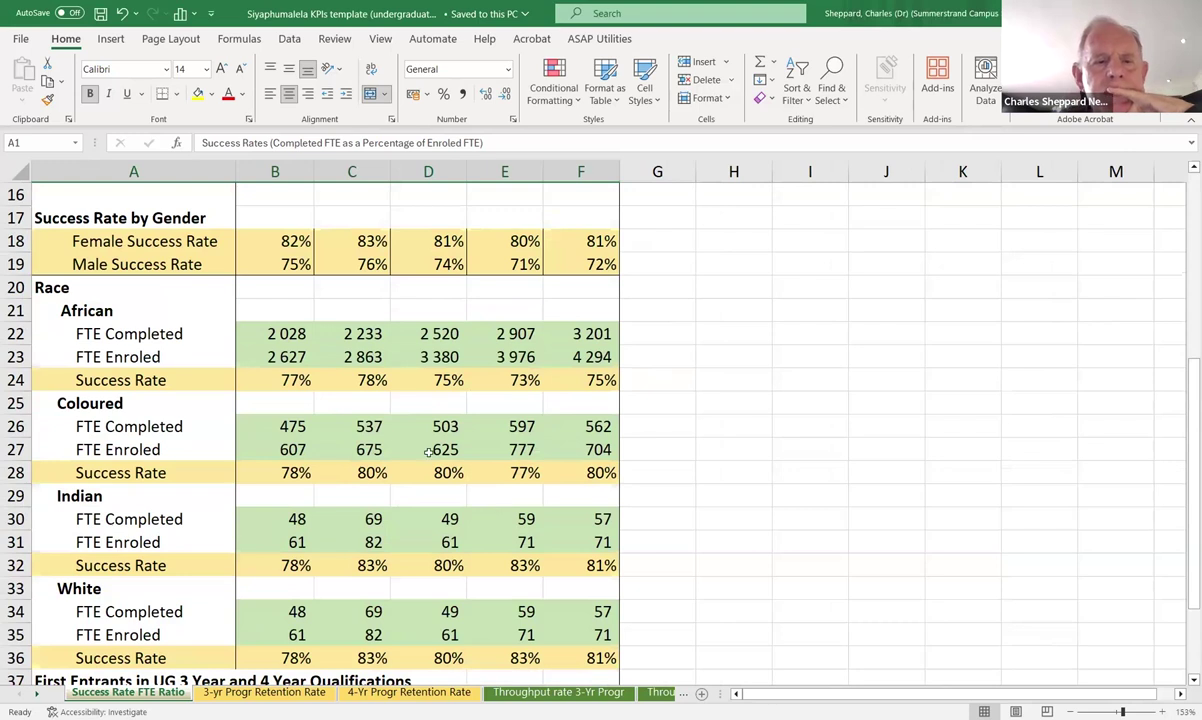
scroll(403, 425, "down", 3)
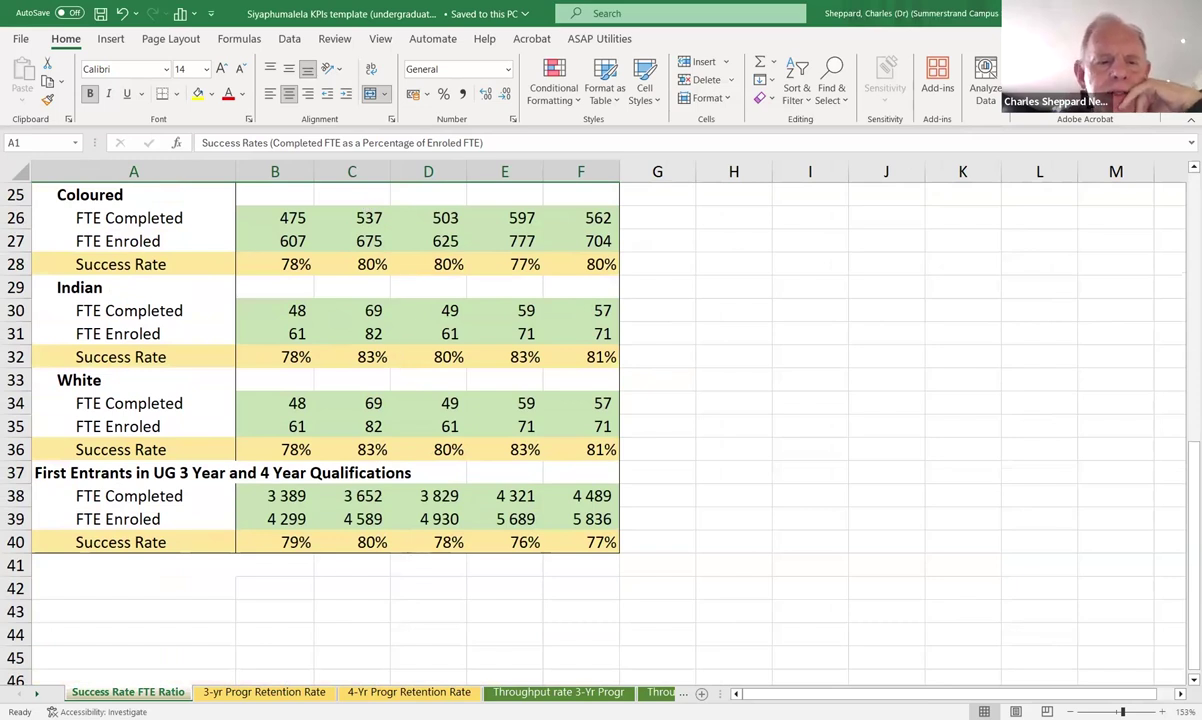
Review the 3-yr Progr Retention Rate sheet, from the cohort totals through the race, quintile and first-generation gaps.
left_click(264, 692)
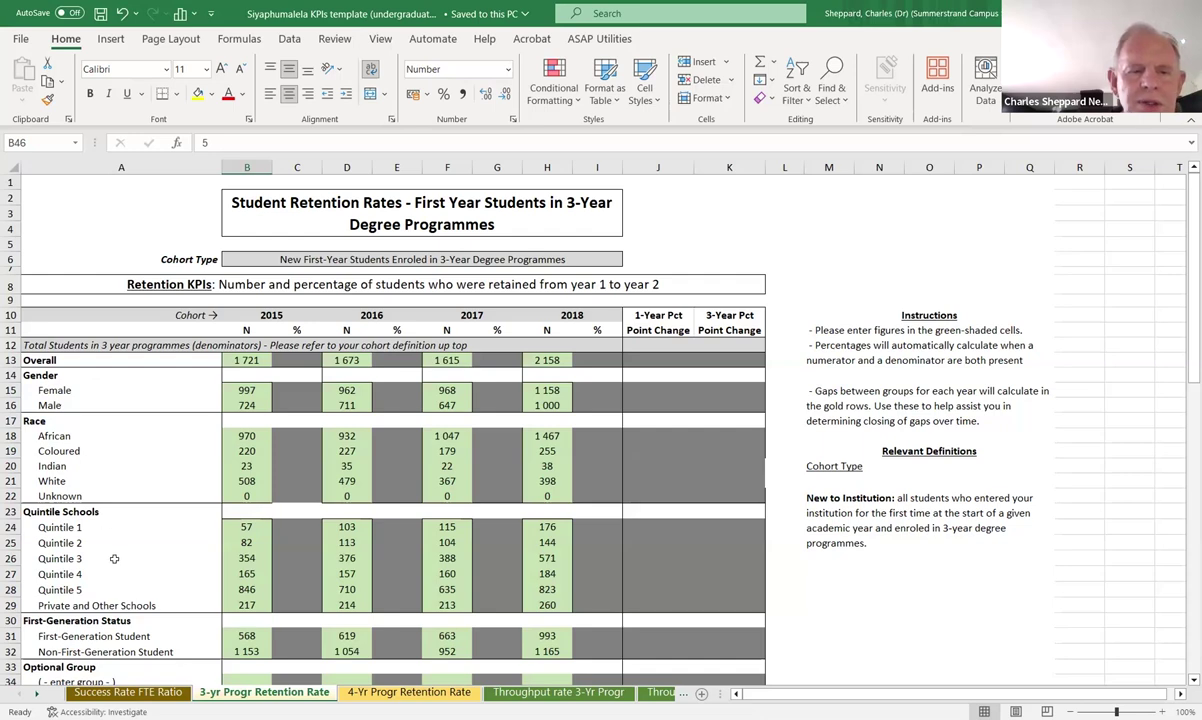
scroll(114, 558, "down", 1)
scroll(116, 583, "down", 3)
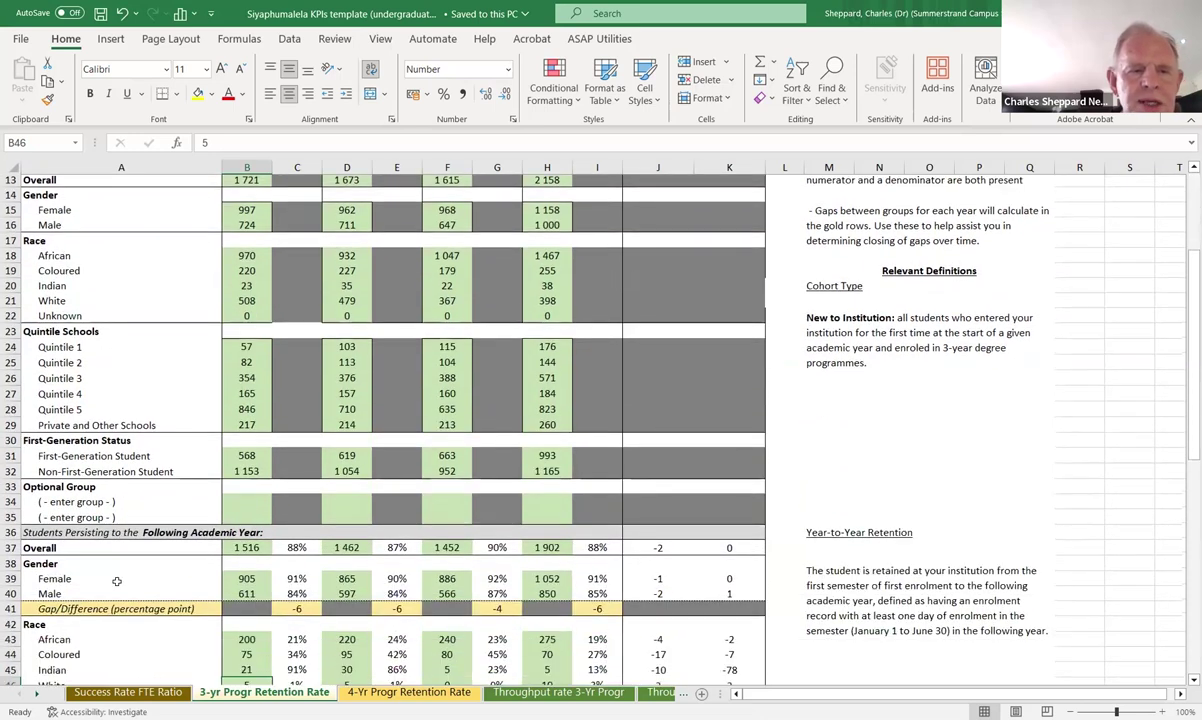
scroll(116, 580, "down", 7)
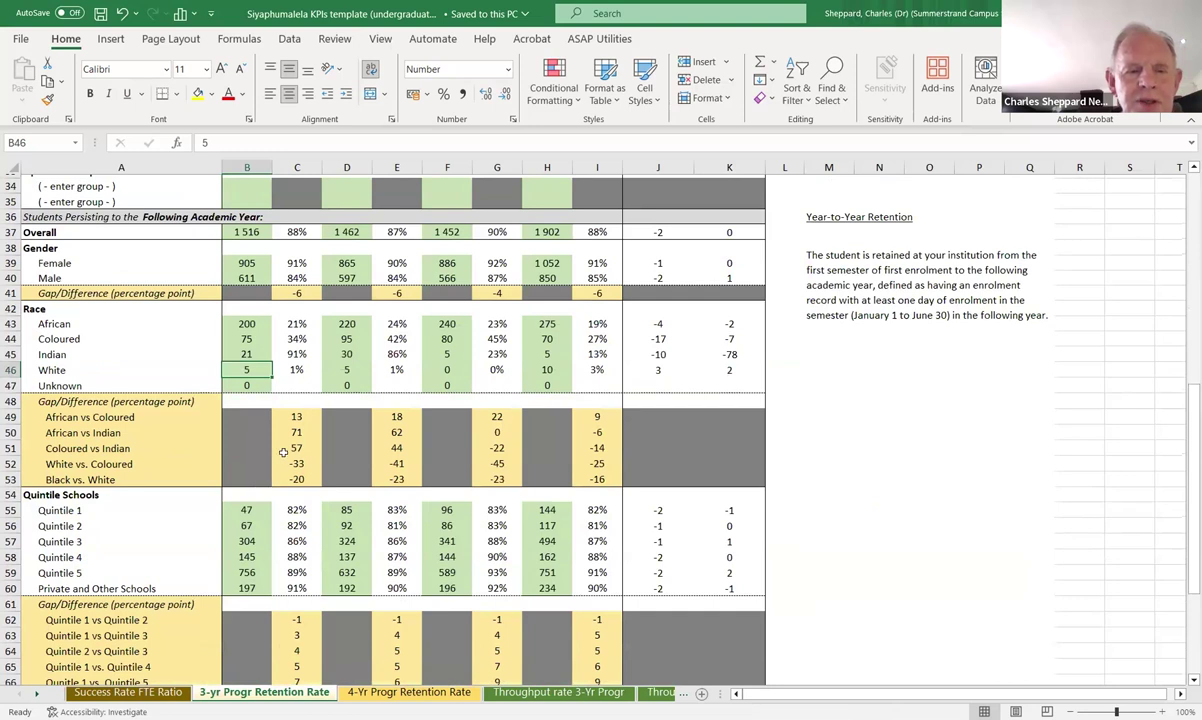
scroll(284, 452, "down", 1)
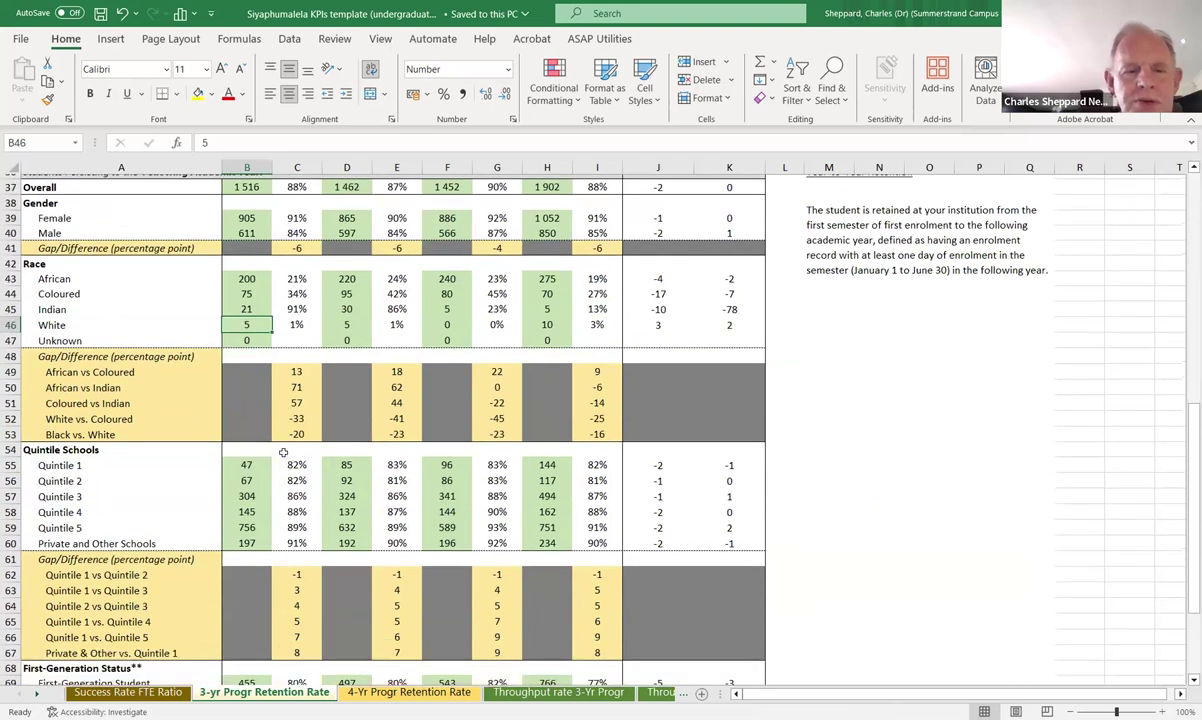
scroll(319, 414, "down", 4)
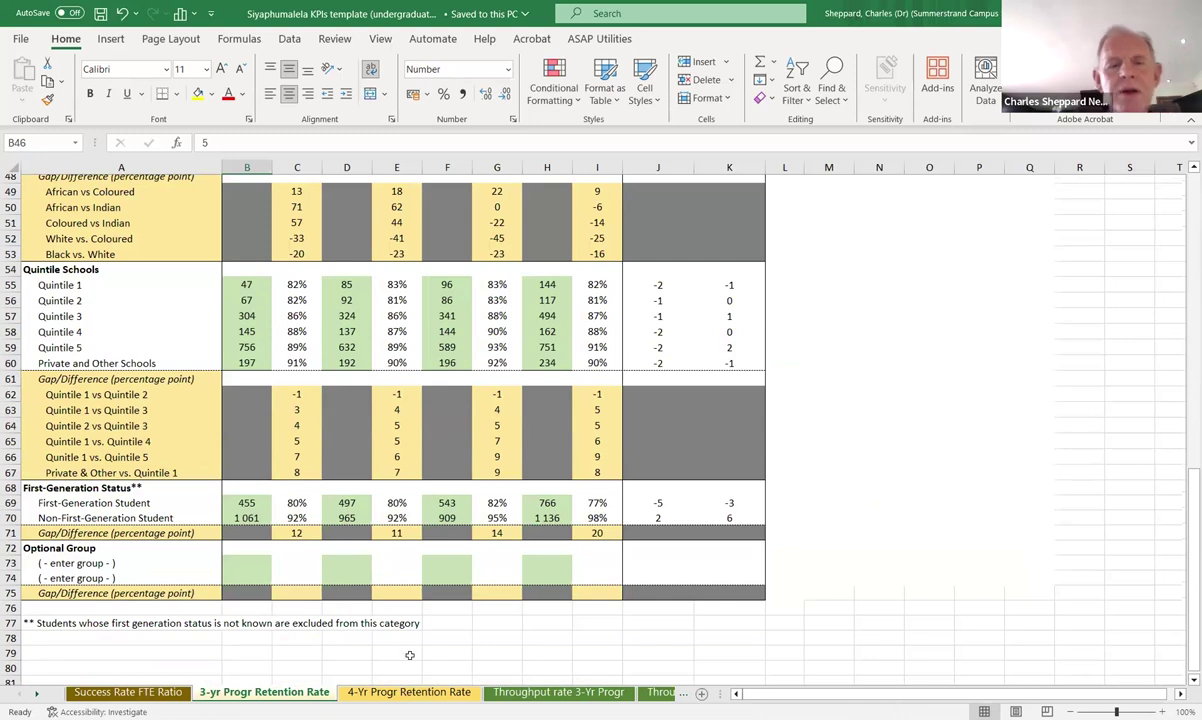
Review the 4-yr Progr Retention Rate sheet's cohort totals and the figures for students persisting to the following academic year.
left_click(409, 692)
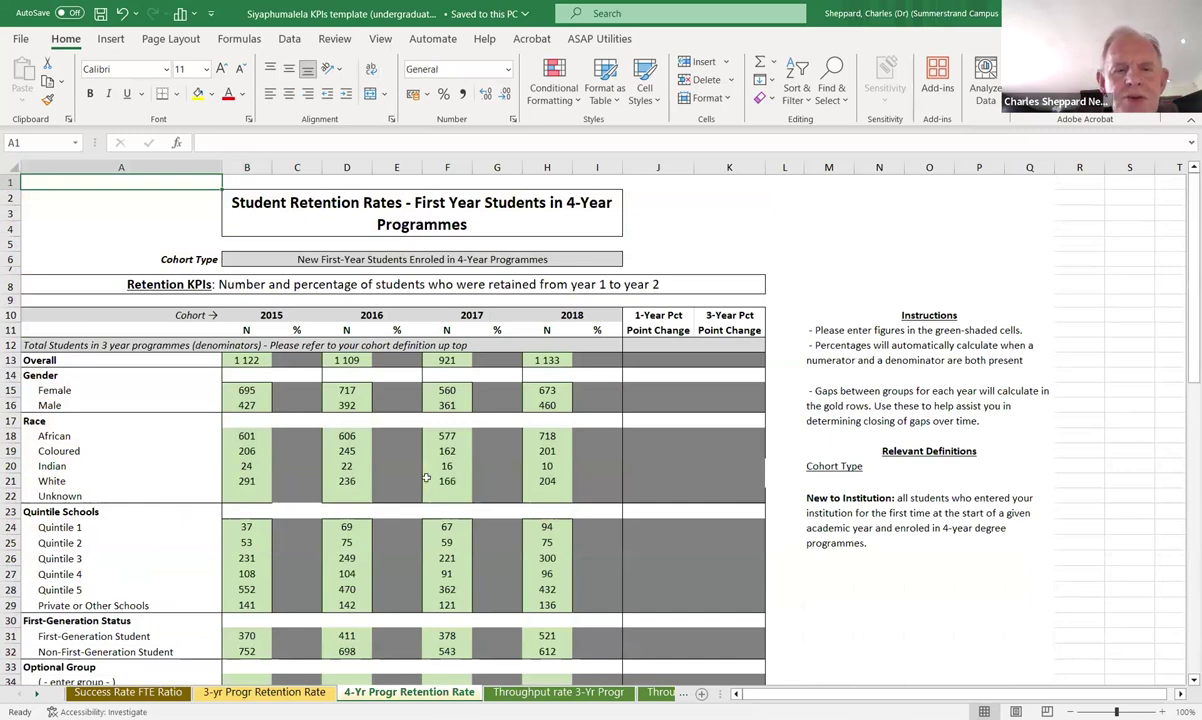
scroll(426, 478, "down", 8)
scroll(564, 629, "up", 2)
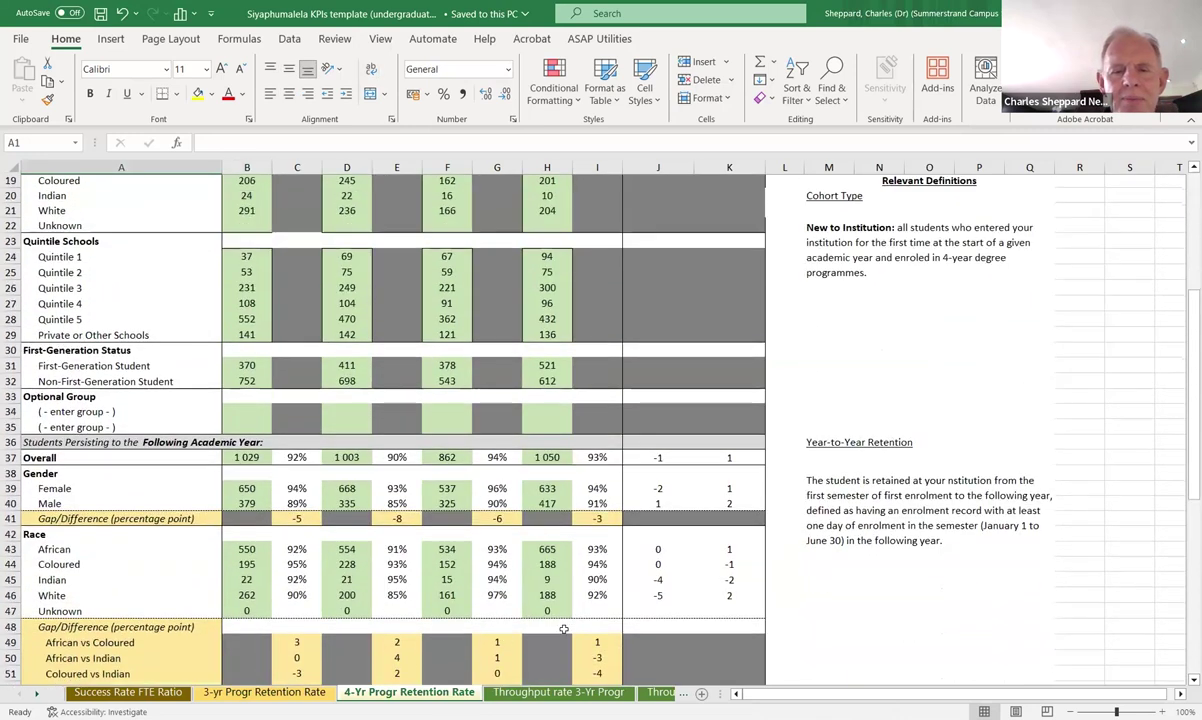
Review the 3-year programme throughput sheet, covering degrees earned within three years and the gaps by race, quintile and first-generation status.
left_click(558, 692)
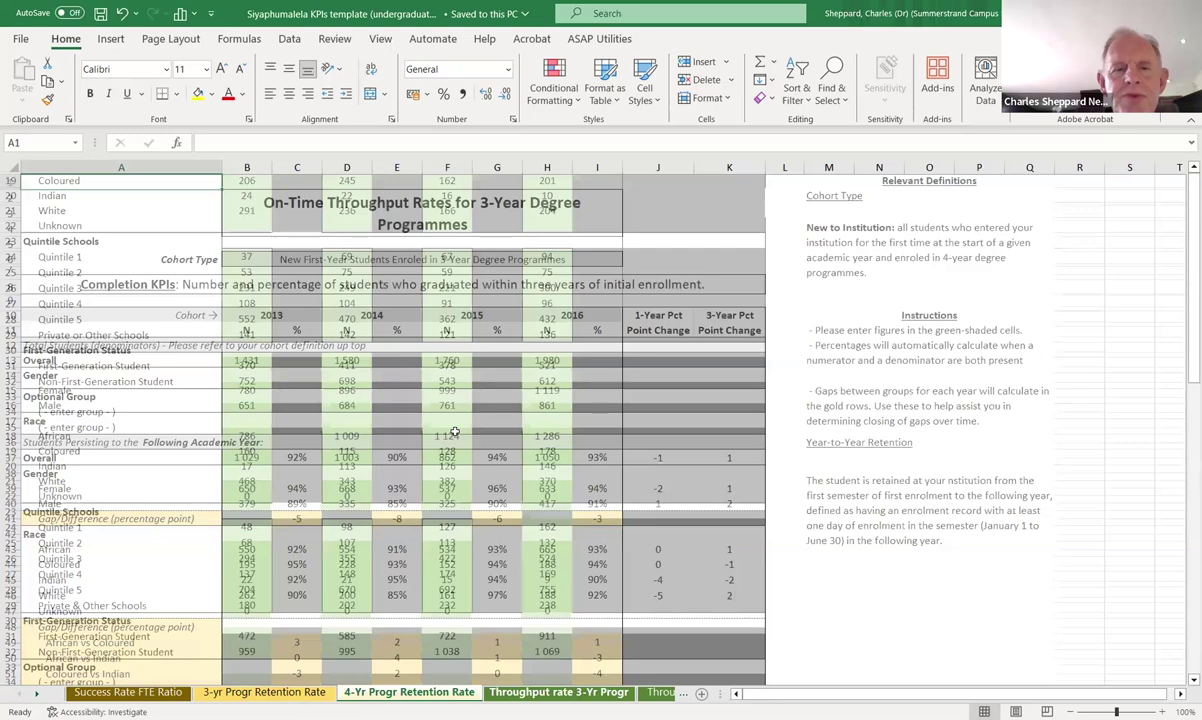
scroll(454, 431, "down", 6)
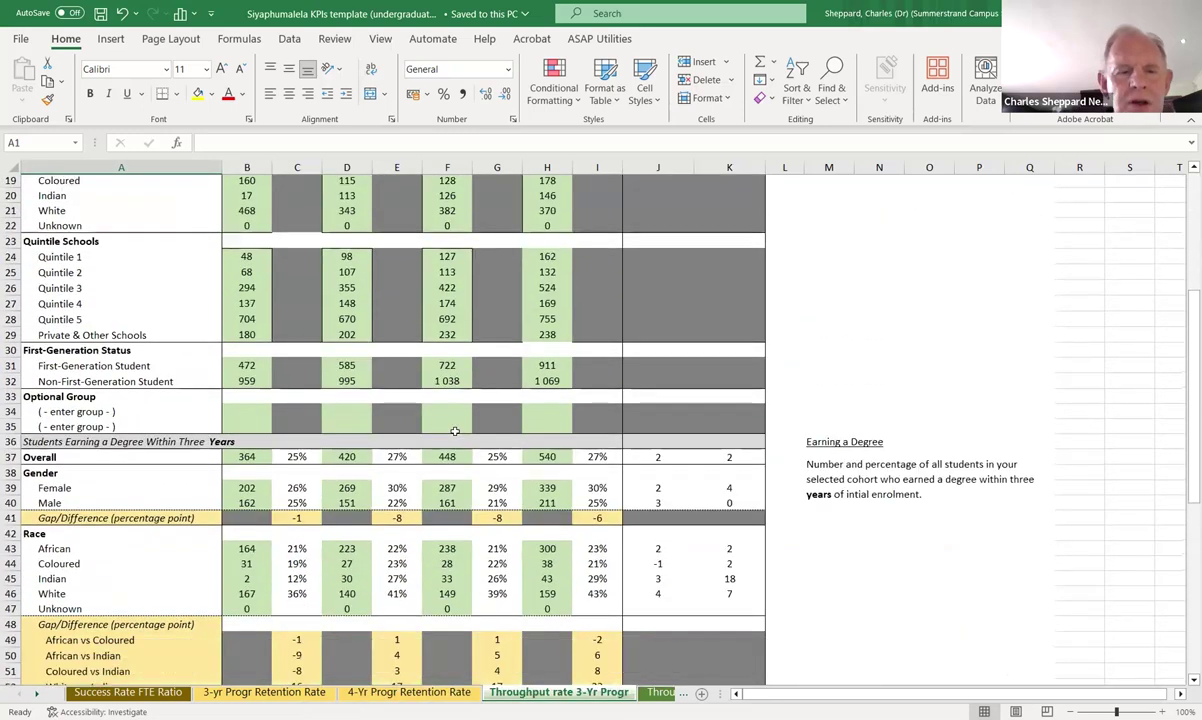
scroll(454, 431, "down", 3)
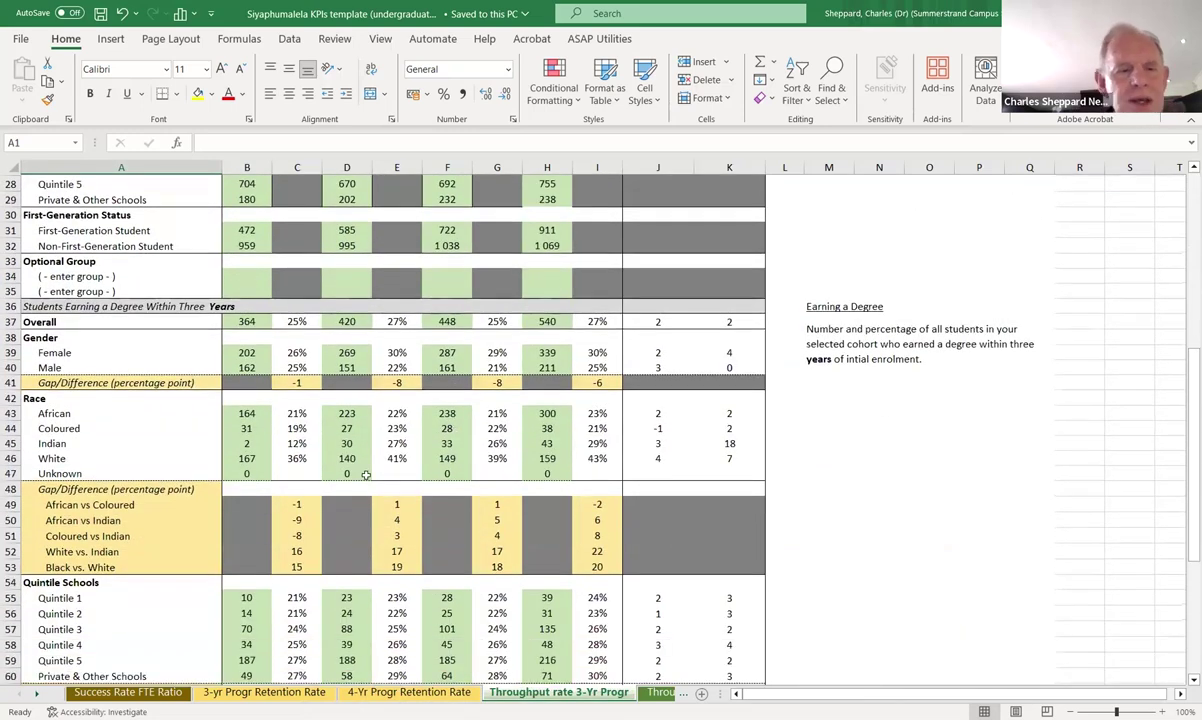
scroll(366, 474, "down", 2)
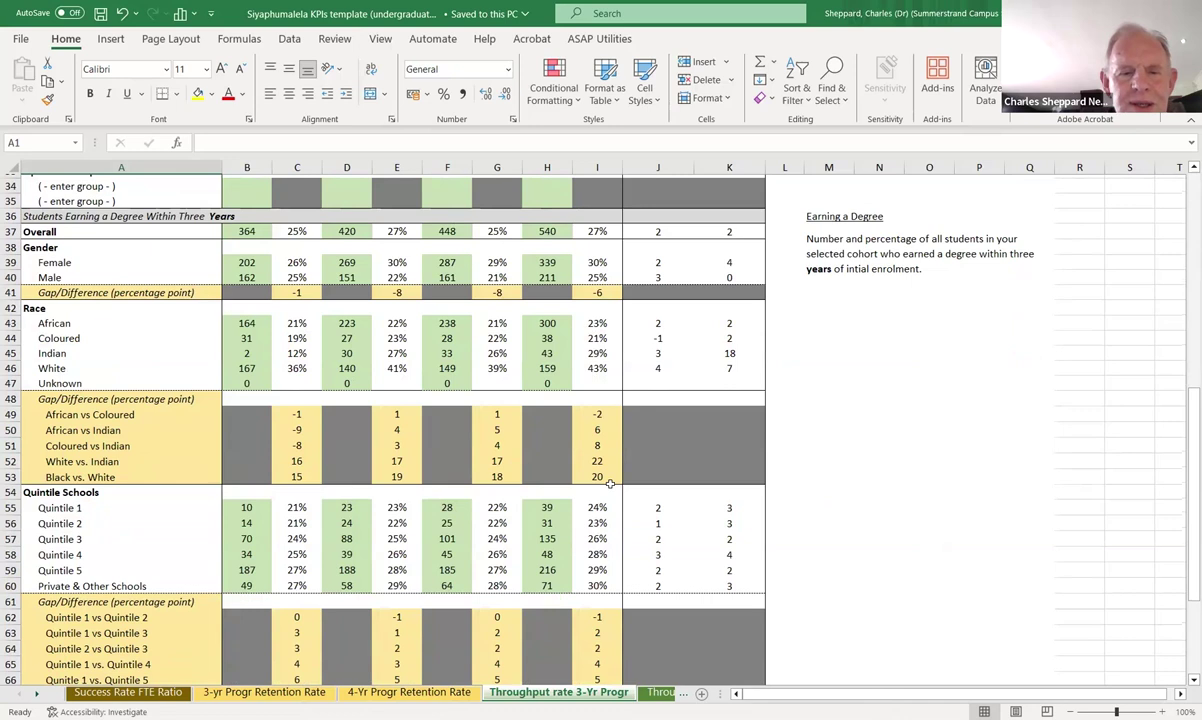
scroll(610, 484, "down", 2)
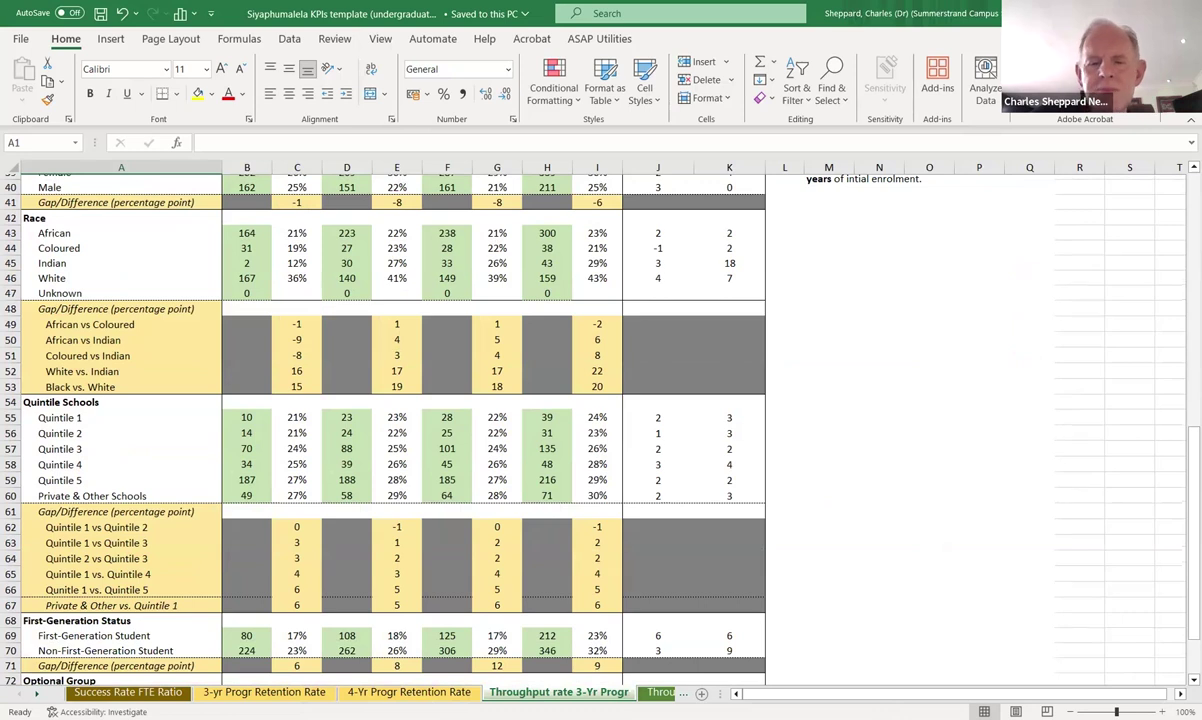
scroll(620, 692, "down", 1)
Open the sheet with the on-time throughput rates for 4-year programmes.
left_click(600, 692)
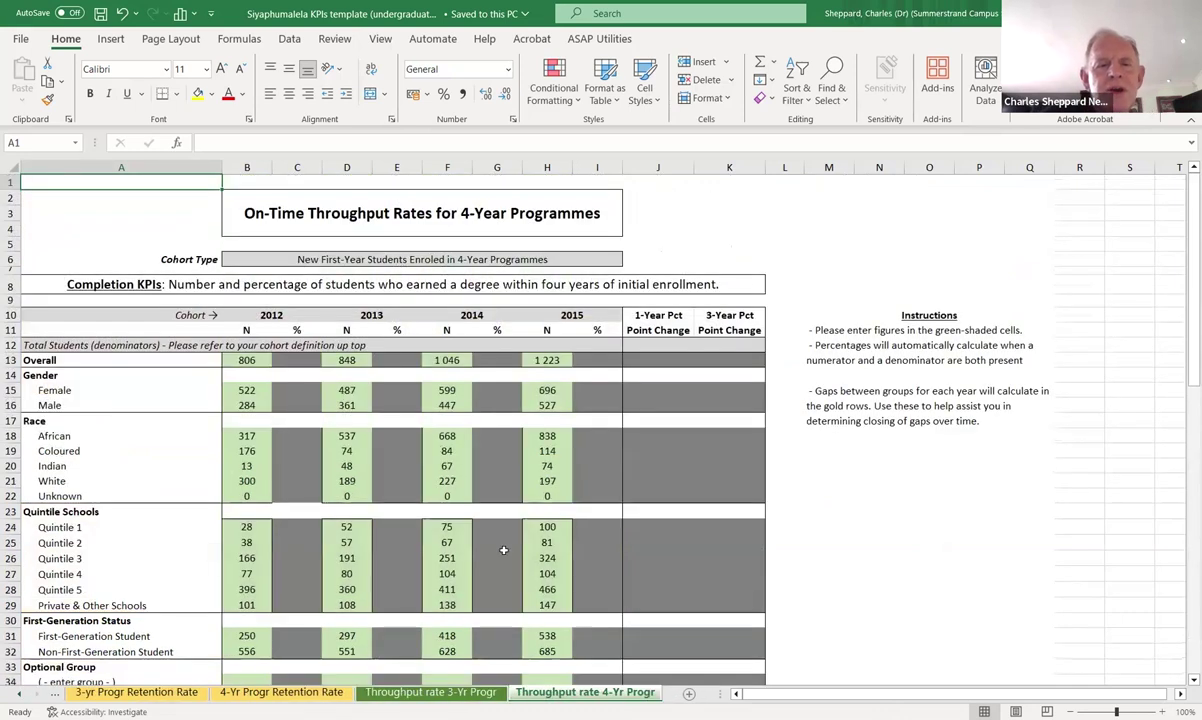